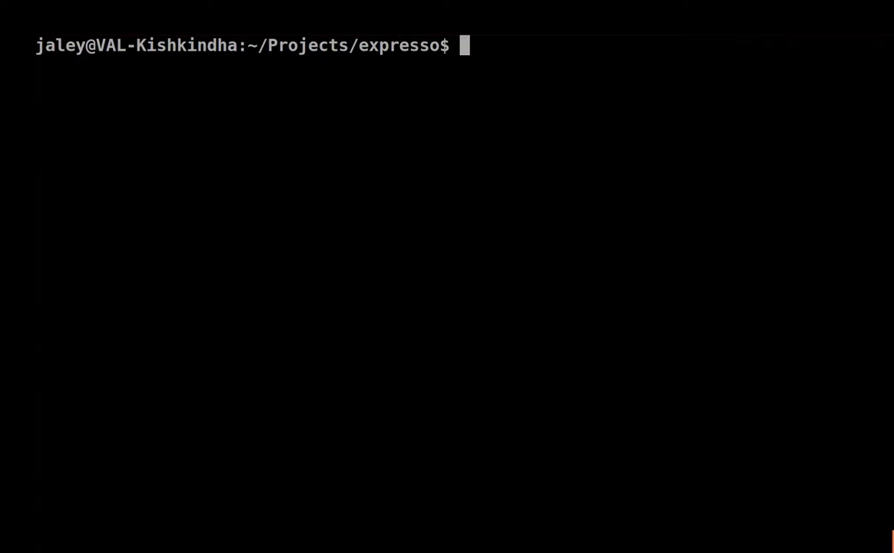
Step: Move into src/functions, clear the screen and list its files
text(c)
text(d )
text(src/fu)
key(Tab)
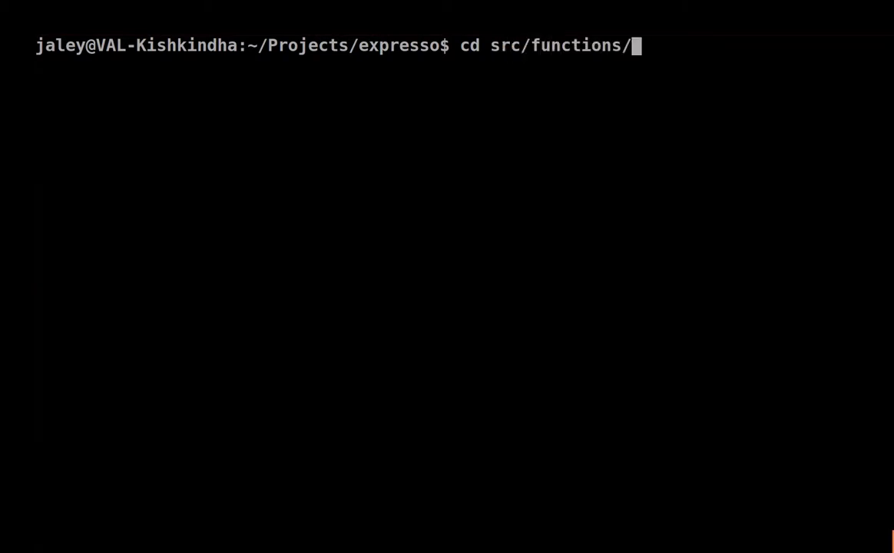
key(Return)
text(clear)
key(Return)
text(l)
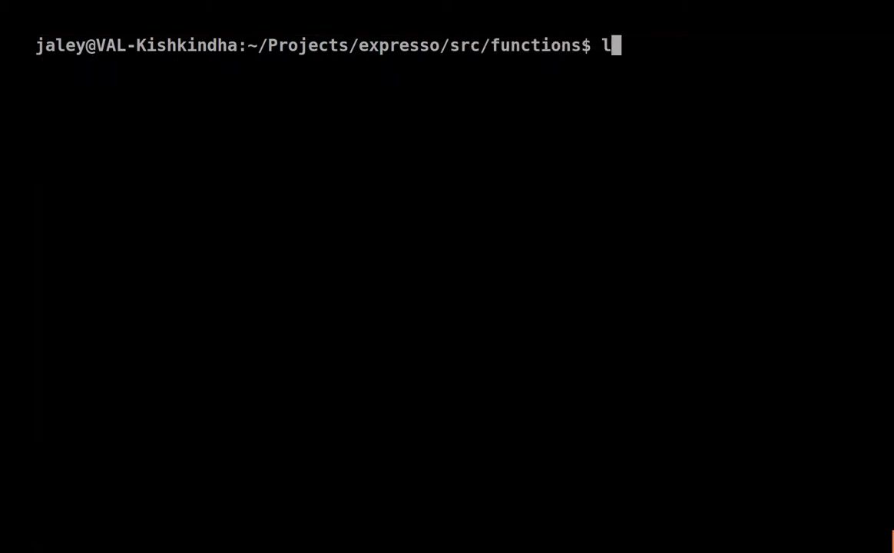
text(s)
key(Return)
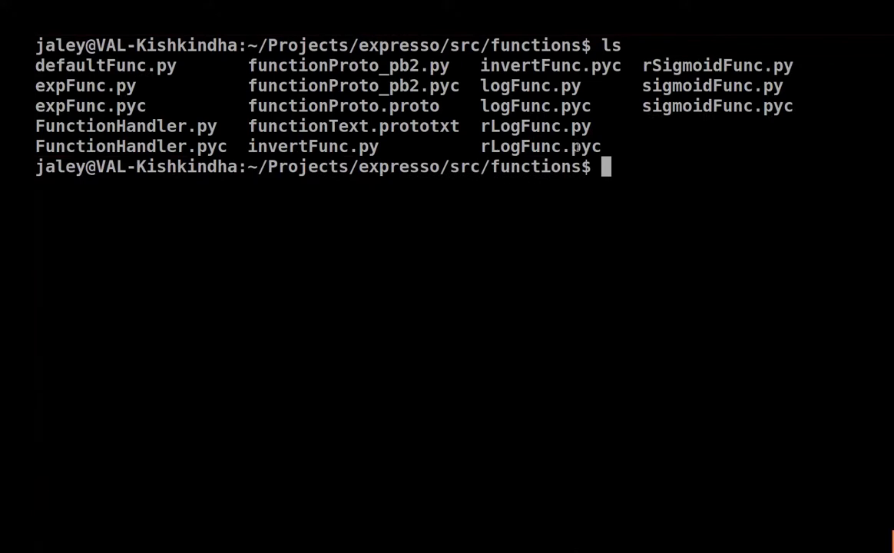
Step: Copy rLogFunc.py to rParabolaFunc.py with cp, then start a vim command for the copy
double_click(490, 129)
click(489, 129)
double_click(491, 129)
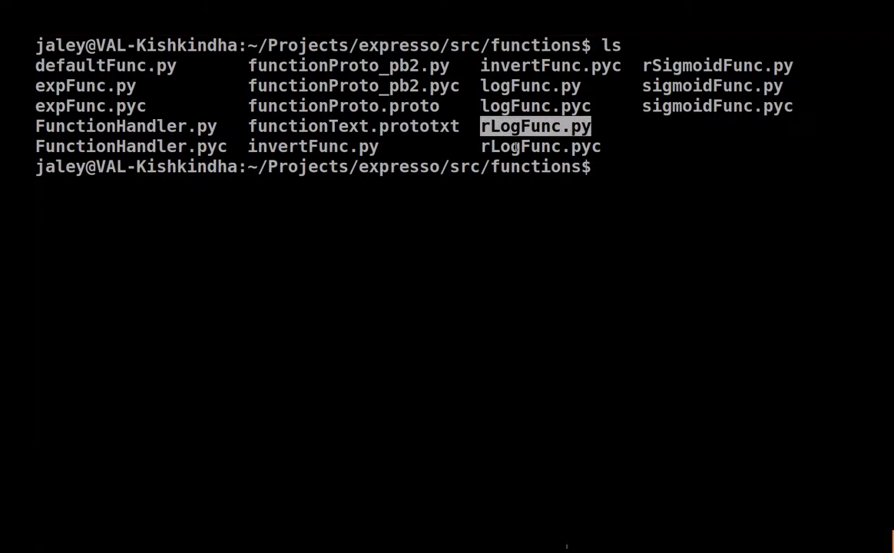
click(639, 181)
text(c)
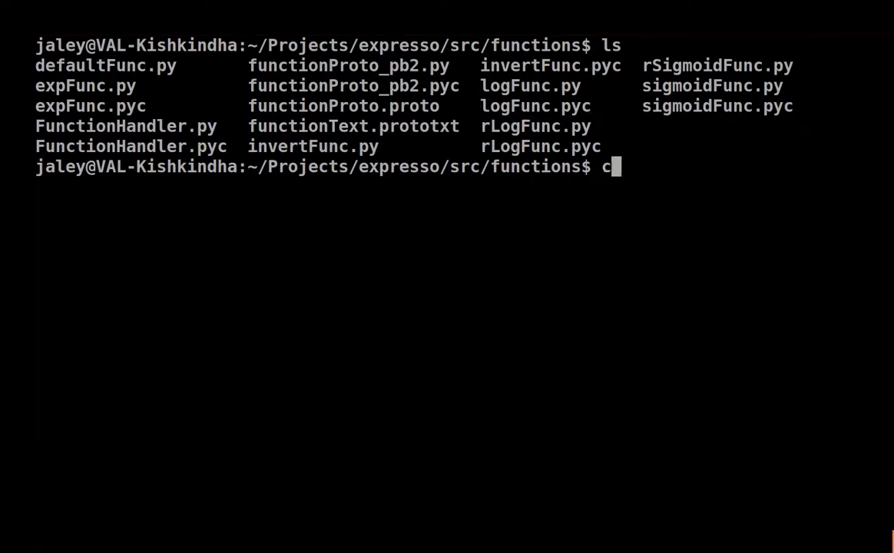
text(p rL)
key(Tab)
text(r)
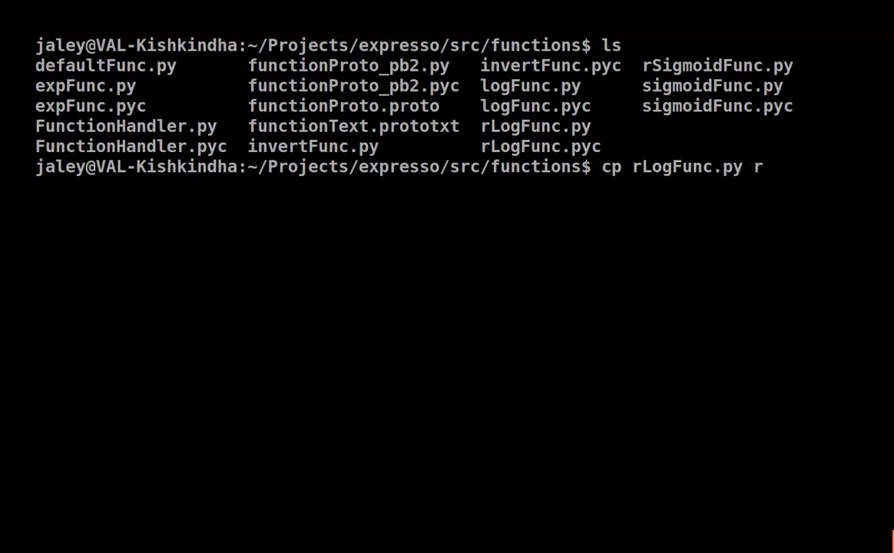
text(P)
text(arabola)
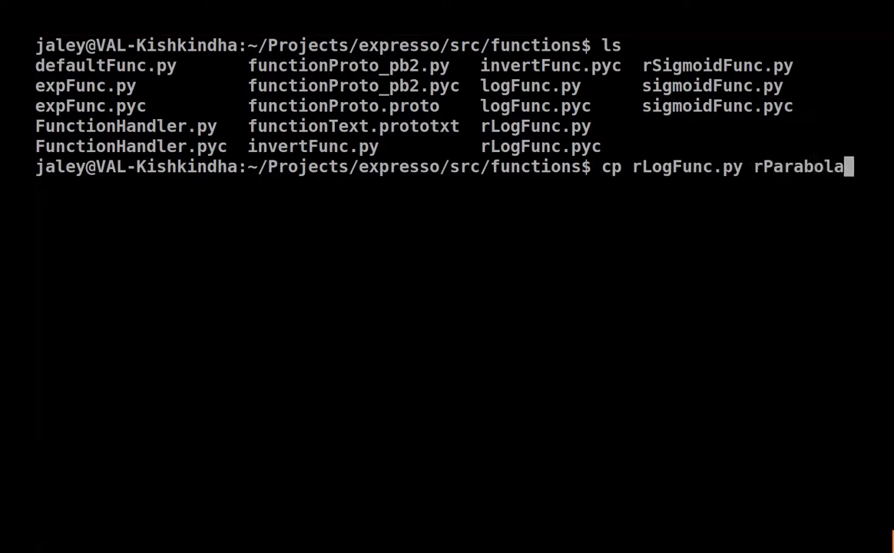
text(Func)
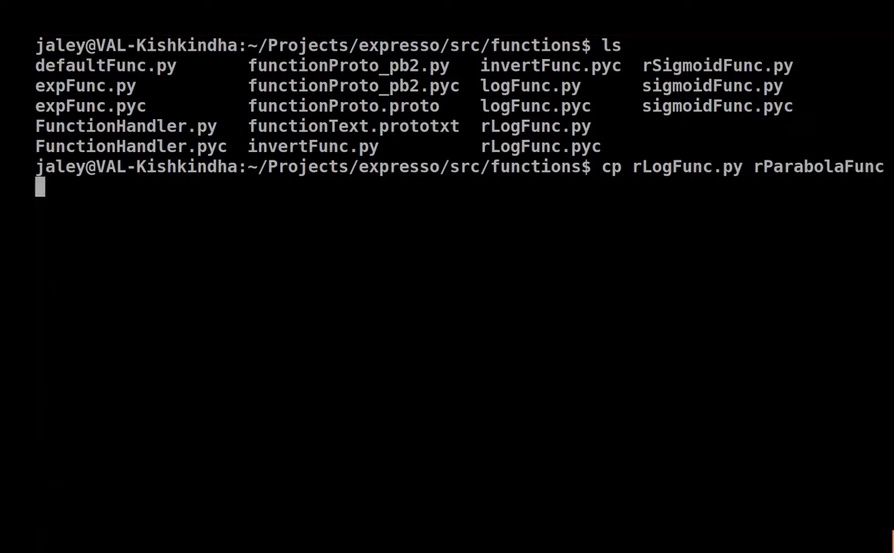
text(.py)
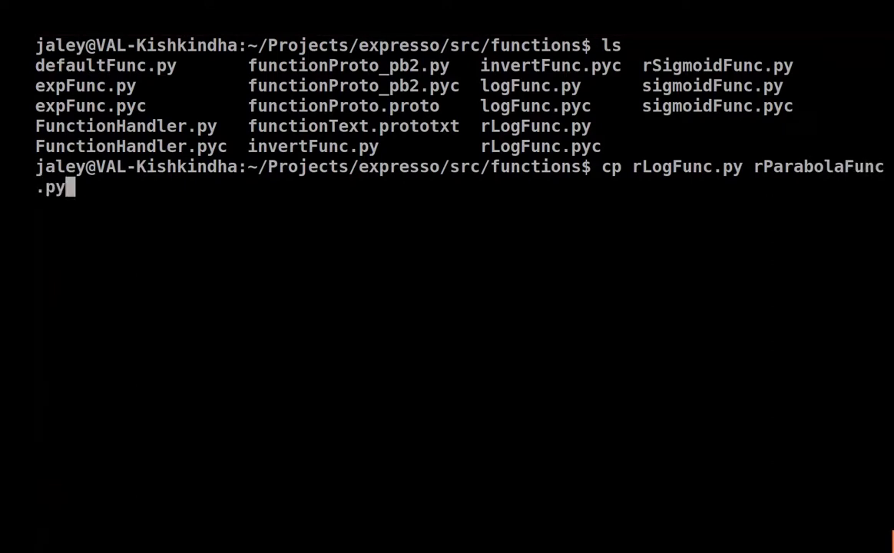
key(Return)
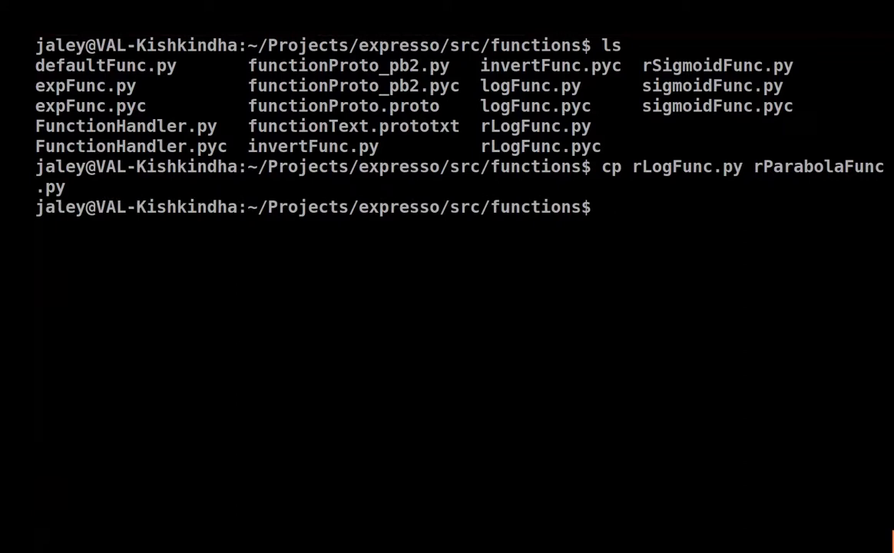
text(vim r)
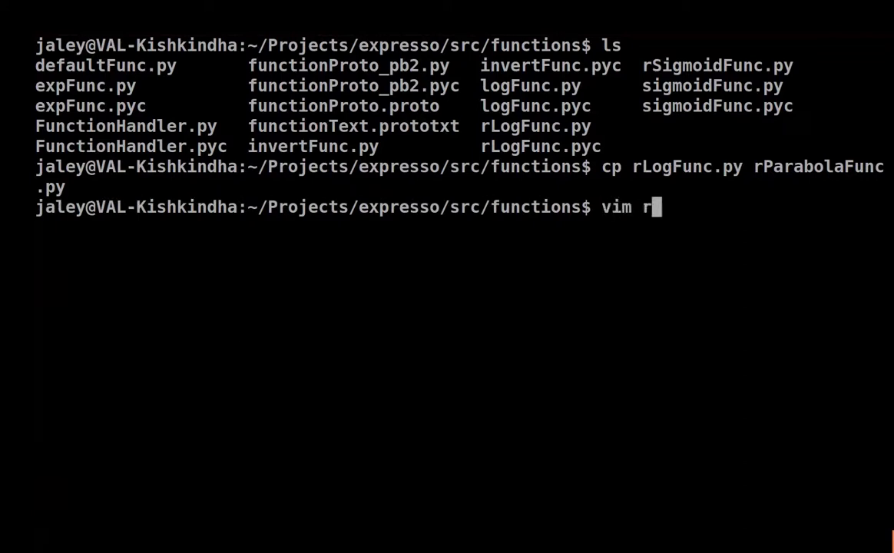
text(Para)
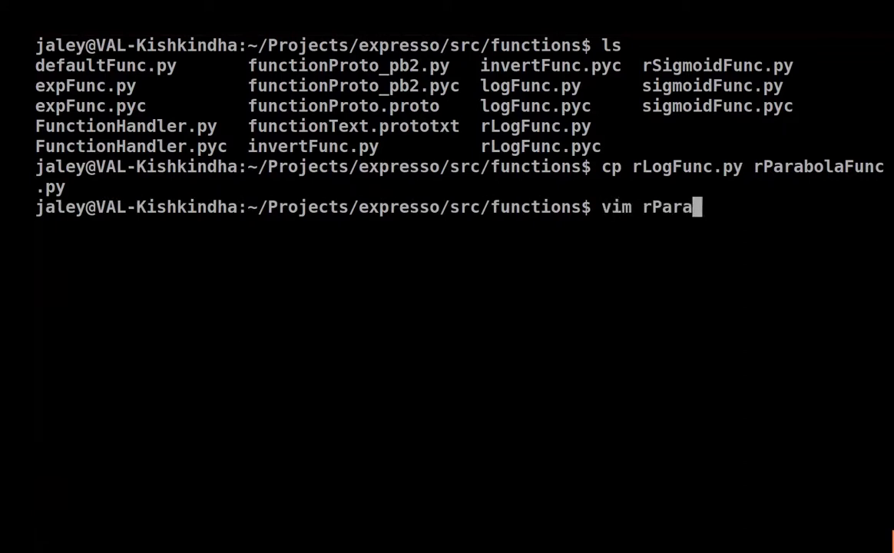
Step: Open rParabolaFunc.py in vim and move to the np.log expression on line 13
key(Tab)
key(Return)
key(j)
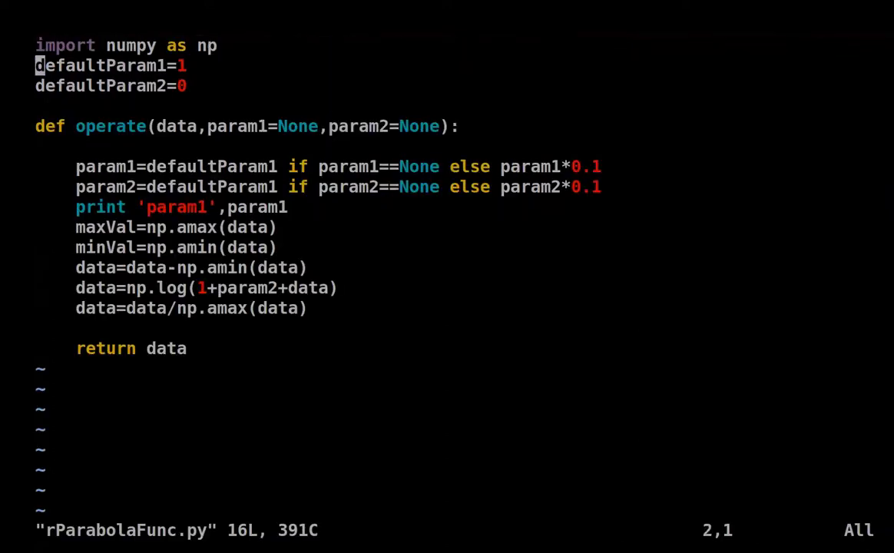
key(j)
key(j)
key(j)
key(j)
key(j)
key(j)
key(j)
key(k)
key(k)
key(k)
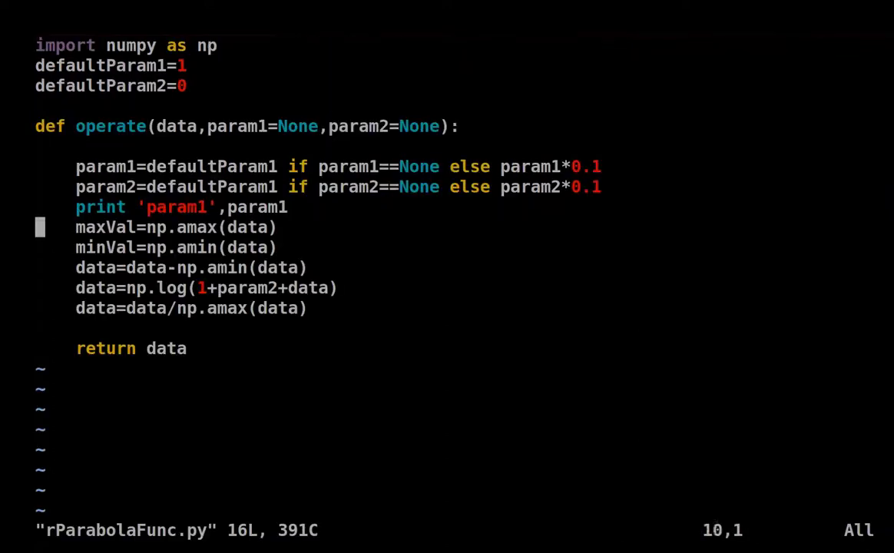
key(l)
key(j)
key(j)
key(l)
key(l)
key(j)
key(l)
key(l)
key(l)
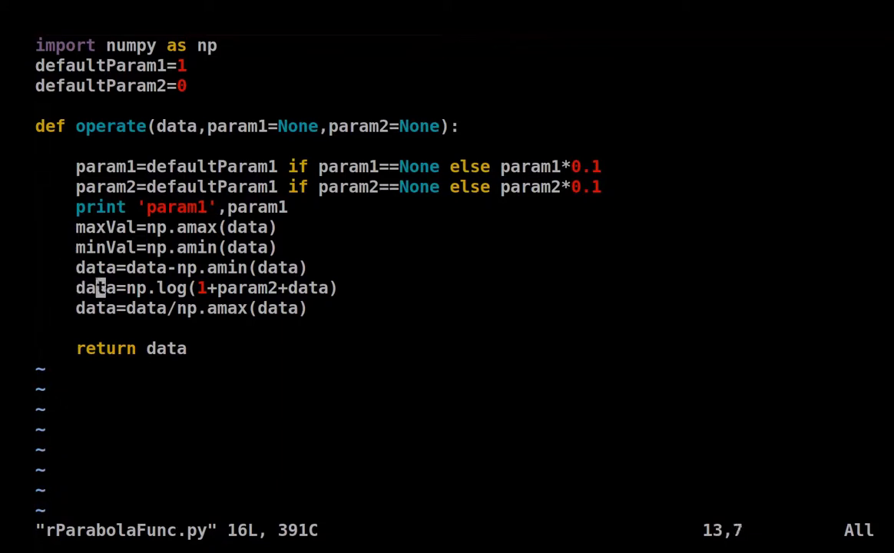
key(l)
key(w)
key(w)
key(w)
key(w)
key(w)
key(w)
key(w)
key(w)
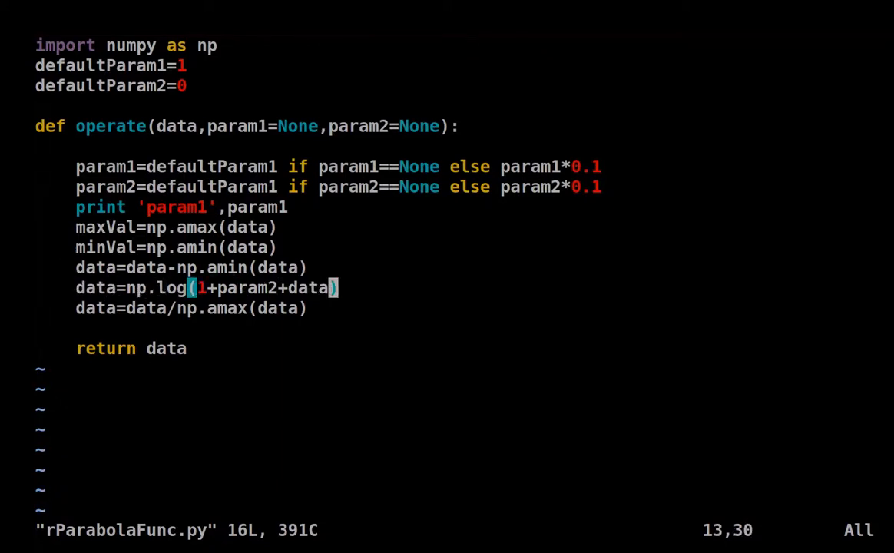
Step: Replace the log with param1*data+param2*(data*data), remove the blank line, and save with :wq
key(i)
key(Right)
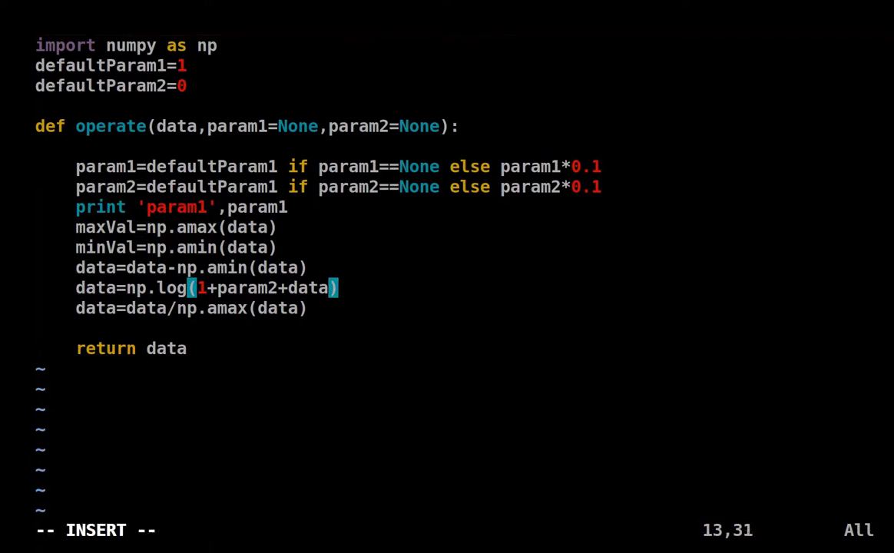
key(BackSpace)
key(BackSpace)
key(BackSpace)
key(BackSpace)
key(BackSpace)
key(BackSpace)
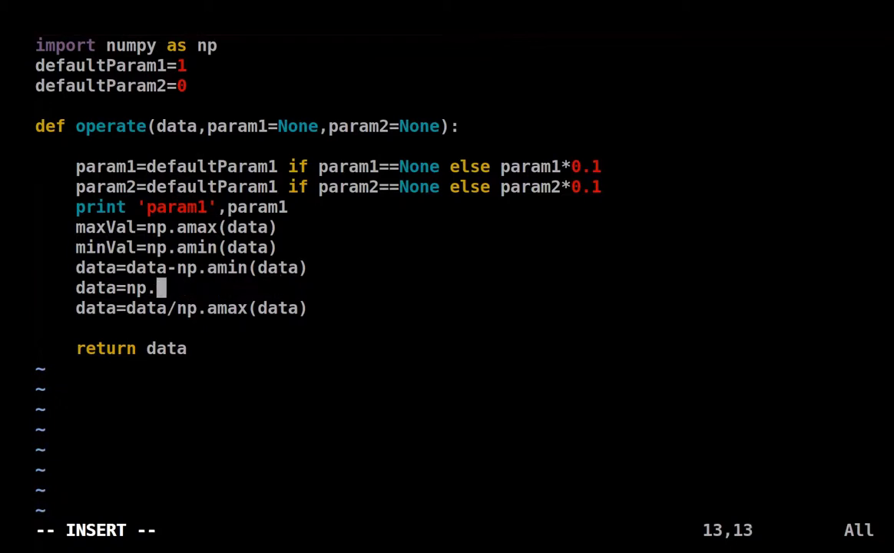
key(BackSpace)
key(BackSpace)
key(BackSpace)
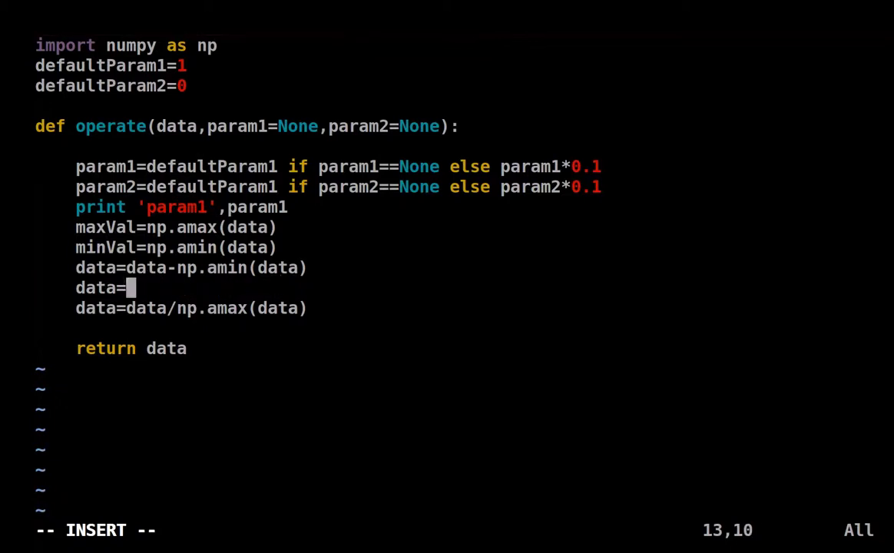
text(par)
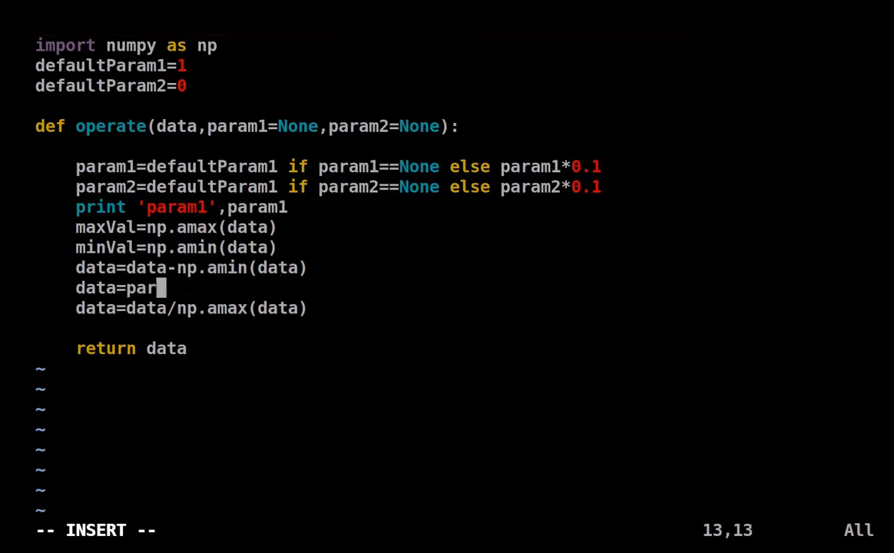
text(am1)
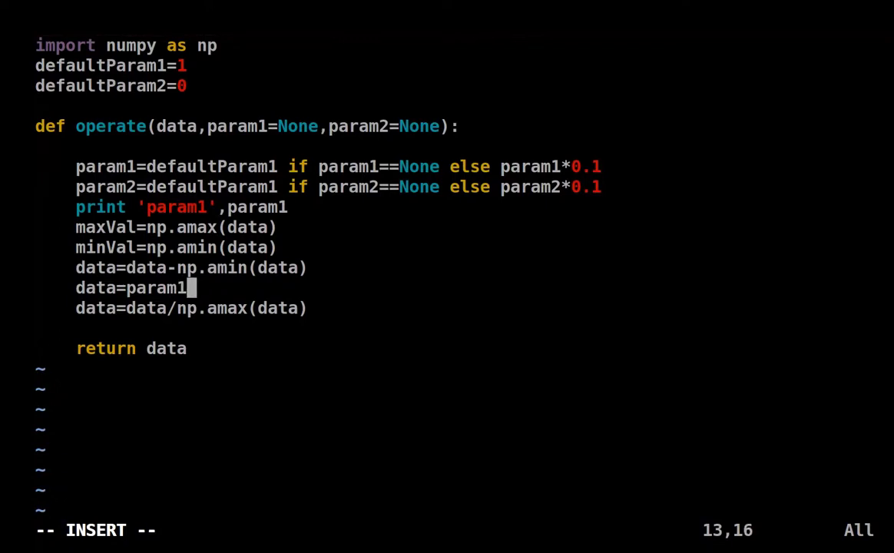
text(*)
text(data)
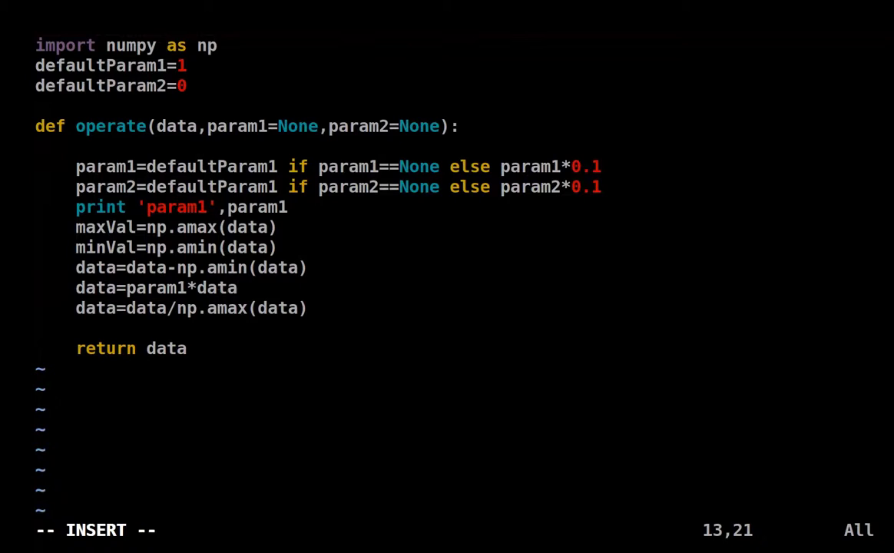
text(+param2*(data*data)
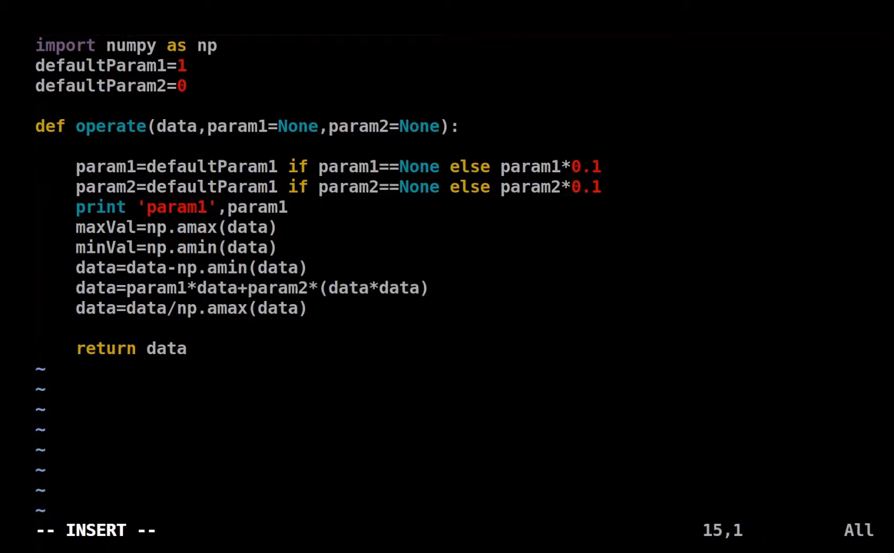
key(BackSpace)
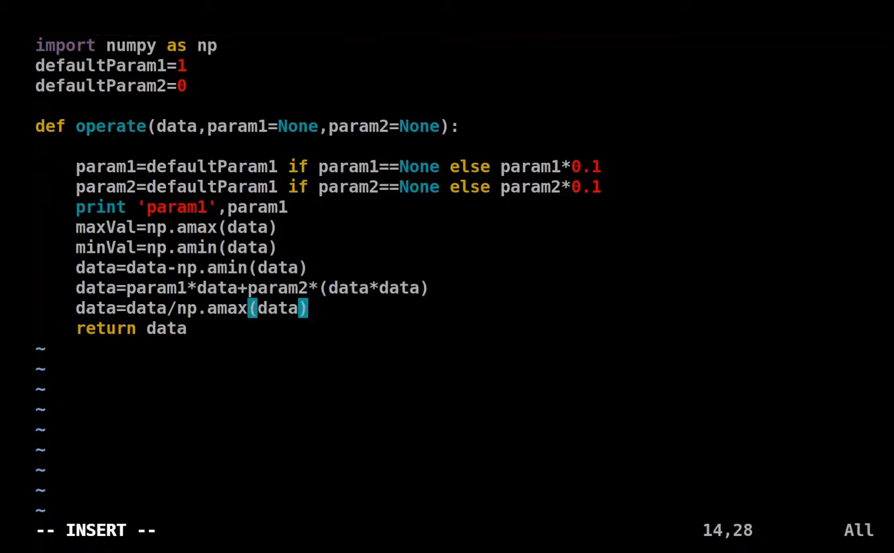
key(Escape)
text(:)
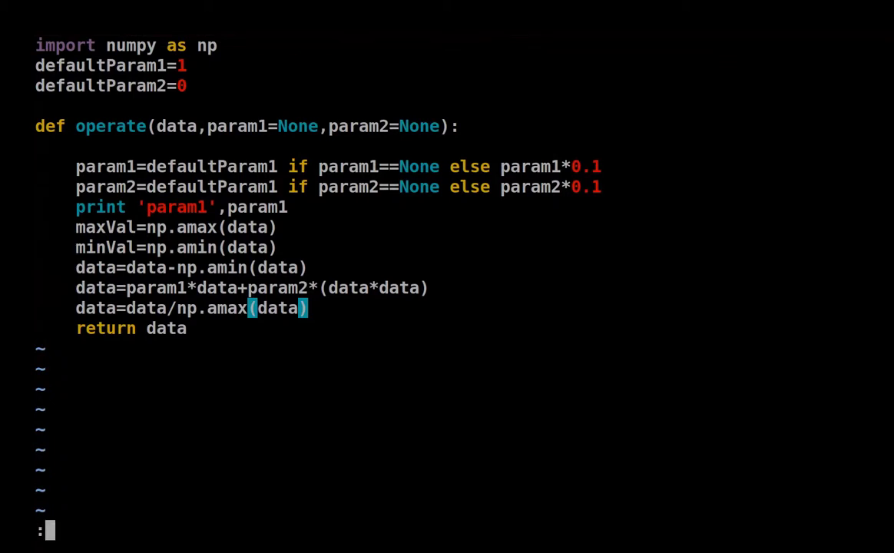
text(wq)
key(Return)
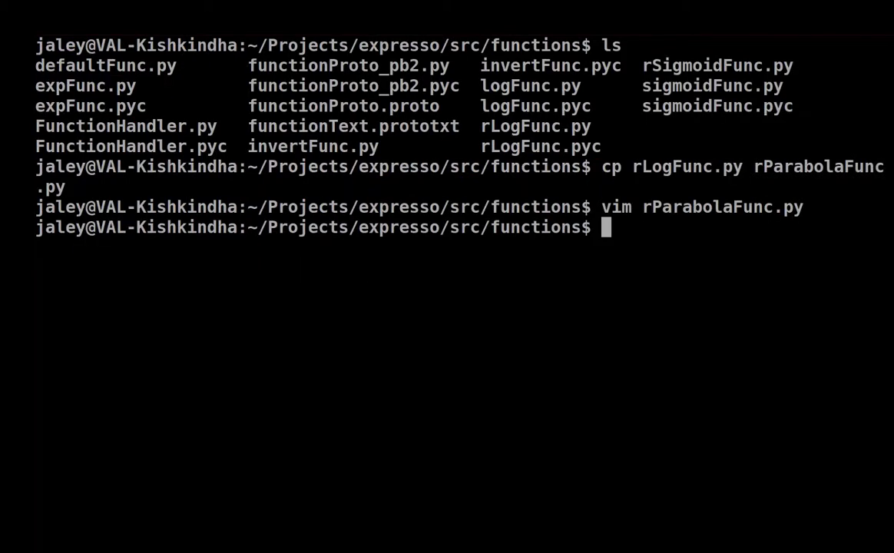
Step: Clear the terminal and list the src/functions files
text(cle)
text(ar)
key(Return)
text(c)
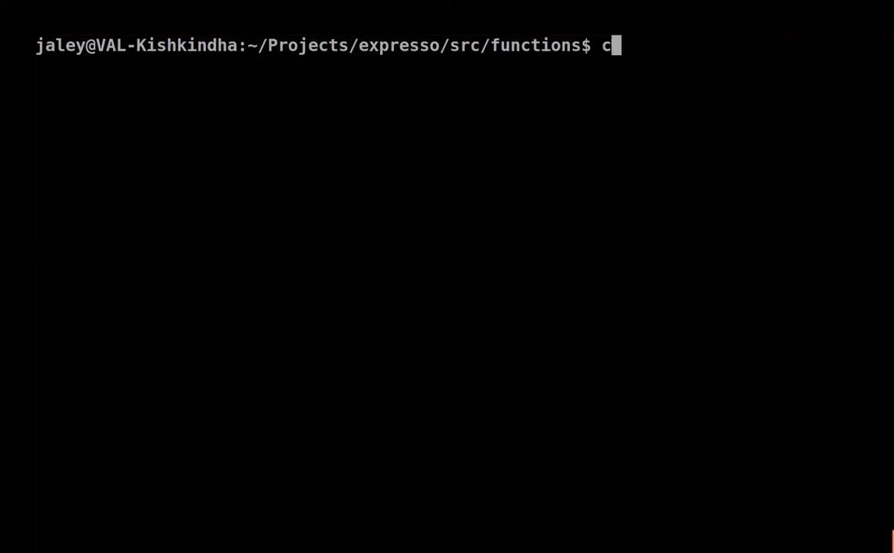
text(d )
text(..)
key(BackSpace)
key(BackSpace)
text(fu)
text(n)
key(BackSpace)
key(BackSpace)
key(BackSpace)
key(BackSpace)
key(BackSpace)
key(BackSpace)
text(ls)
key(Return)
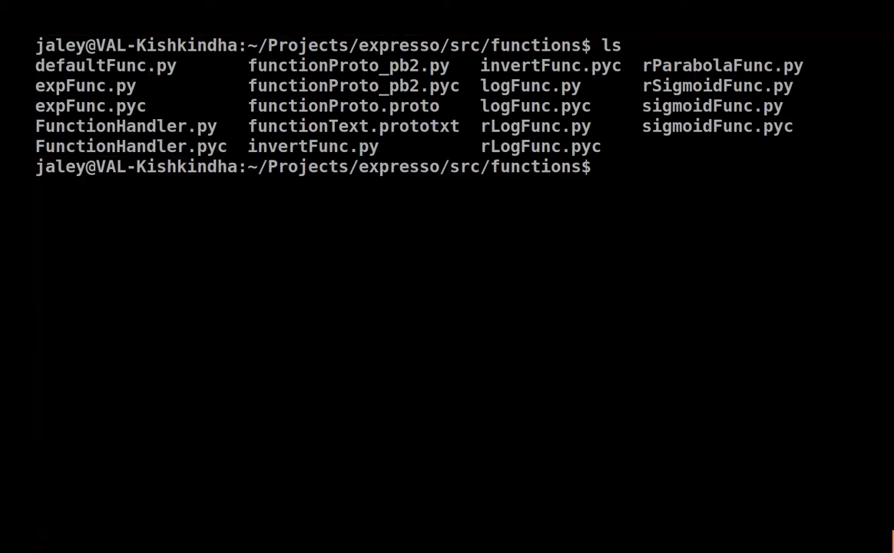
Step: Enter a vim command for functionText.prototxt using Tab completion
text(vim fu)
key(Tab)
text(T)
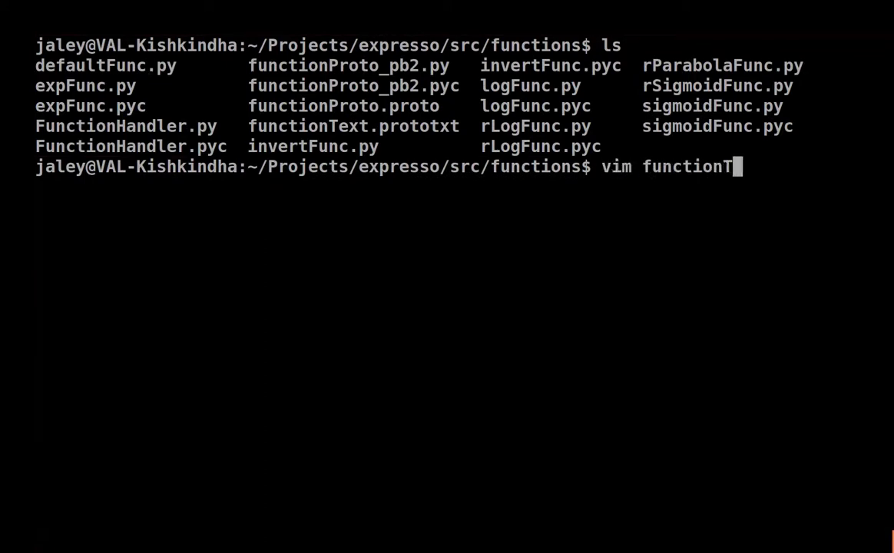
text(e)
key(Tab)
Step: Open functionText.prototxt and add an empty func{ } block after the invert entry
key(Return)
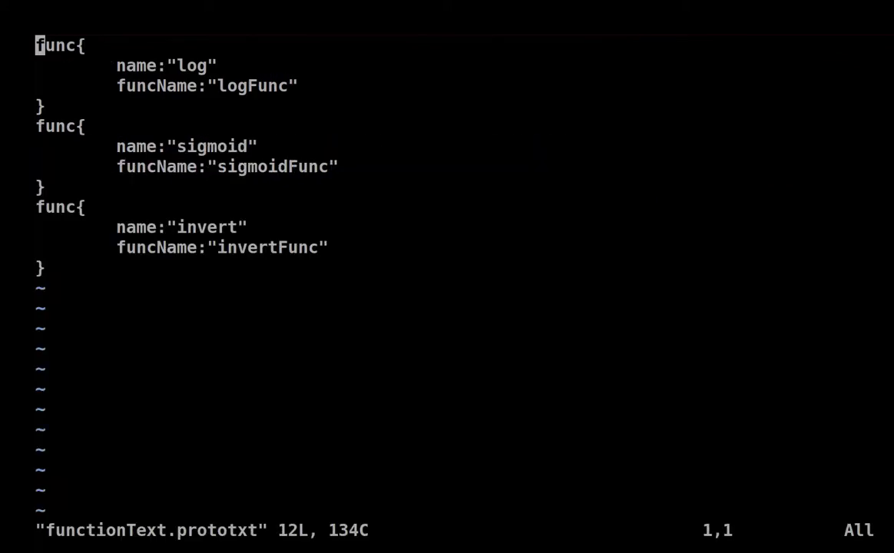
key(j)
key(j)
key(j)
key(j)
key(j)
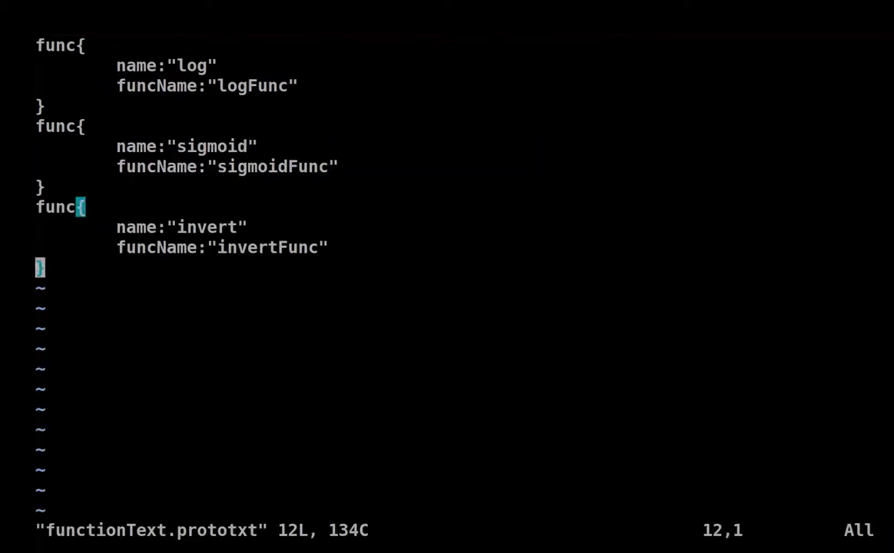
key(A)
key(Return)
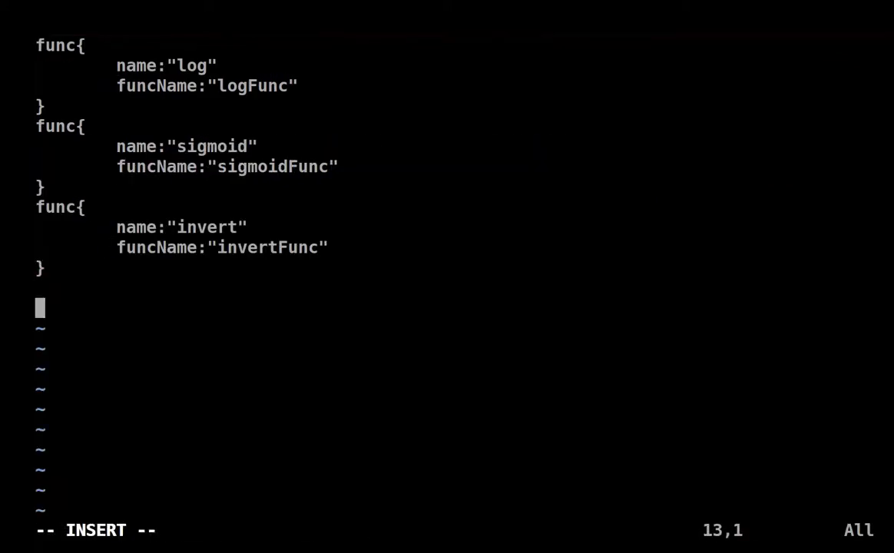
text(func{)
key(Return)
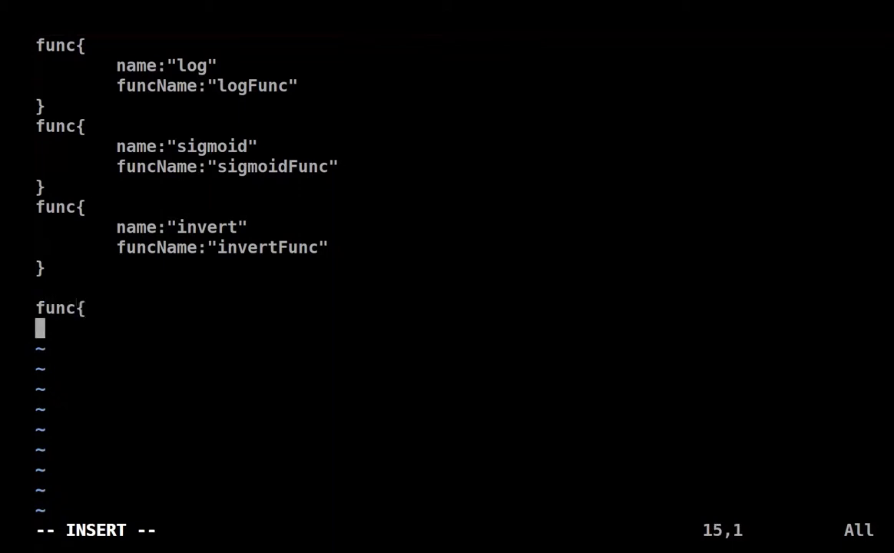
text(})
key(Left)
key(Return)
key(Tab)
Step: Give the new block the field name:"parabola", correcting typos
text(name)
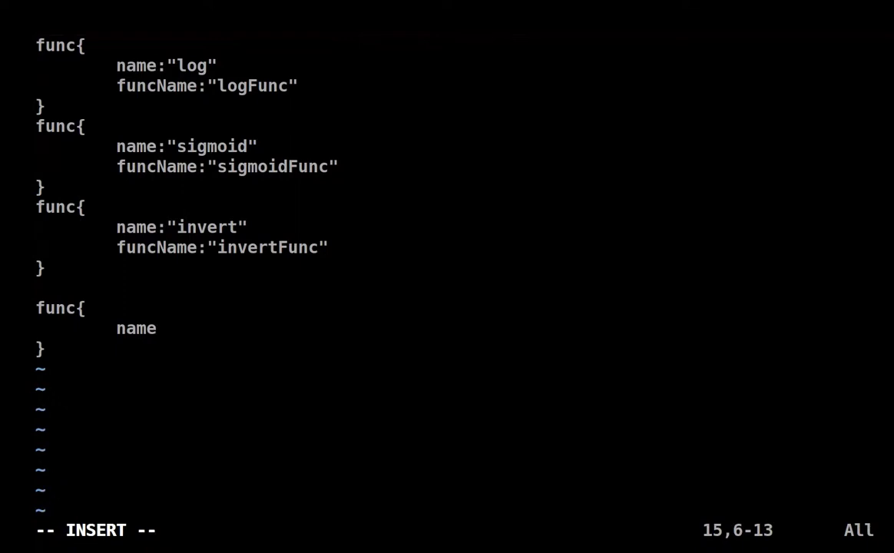
text(:"")
key(Left)
text(param)
key(BackSpace)
text(bn)
key(BackSpace)
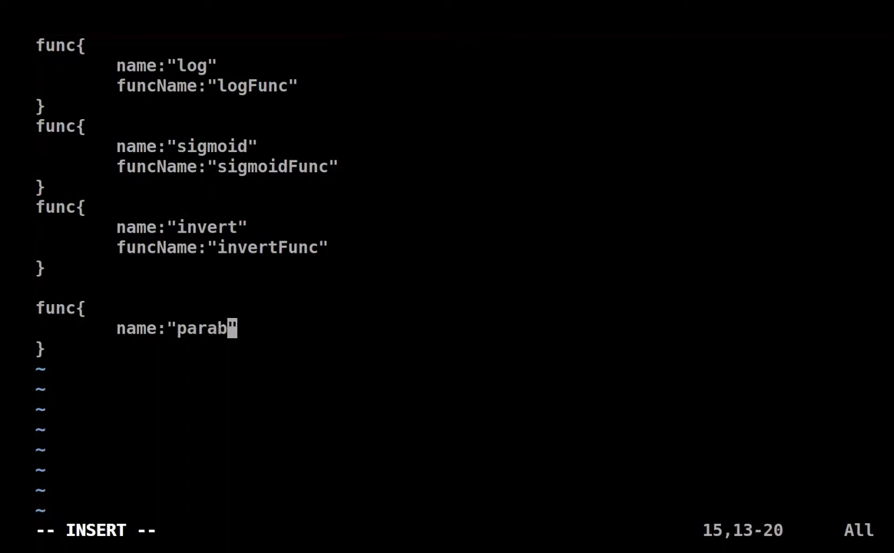
text(oo)
key(BackSpace)
text(ola)
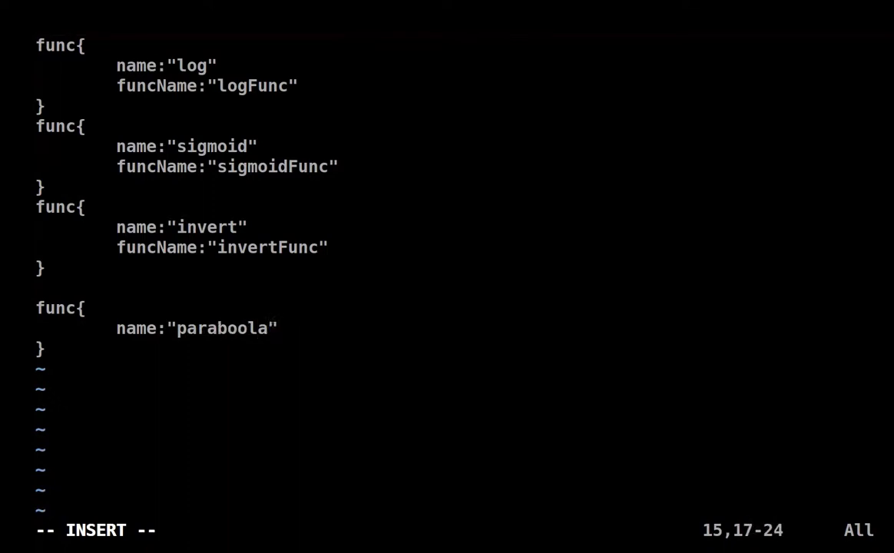
key(BackSpace)
key(BackSpace)
key(BackSpace)
text(la)
key(Right)
Step: Add funcName:"rParabolaFunc" on the next line and leave insert mode
key(Return)
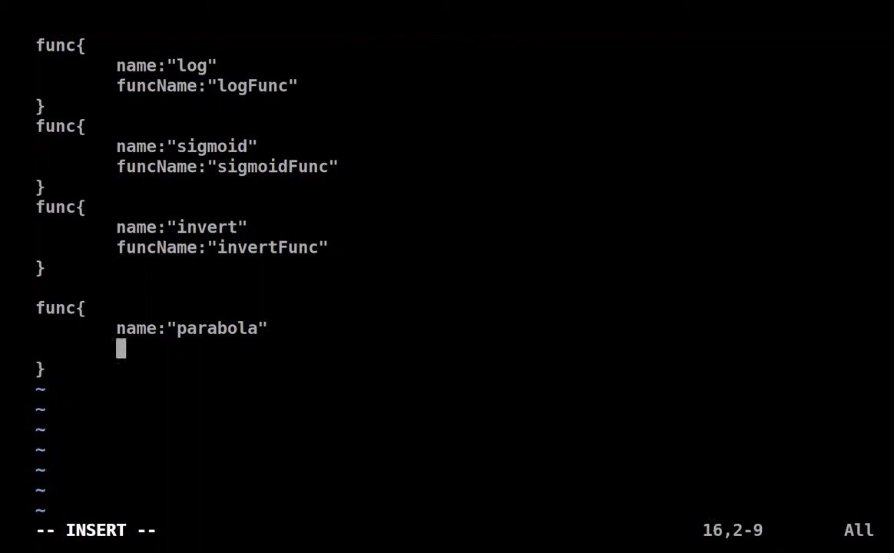
text(funcNa)
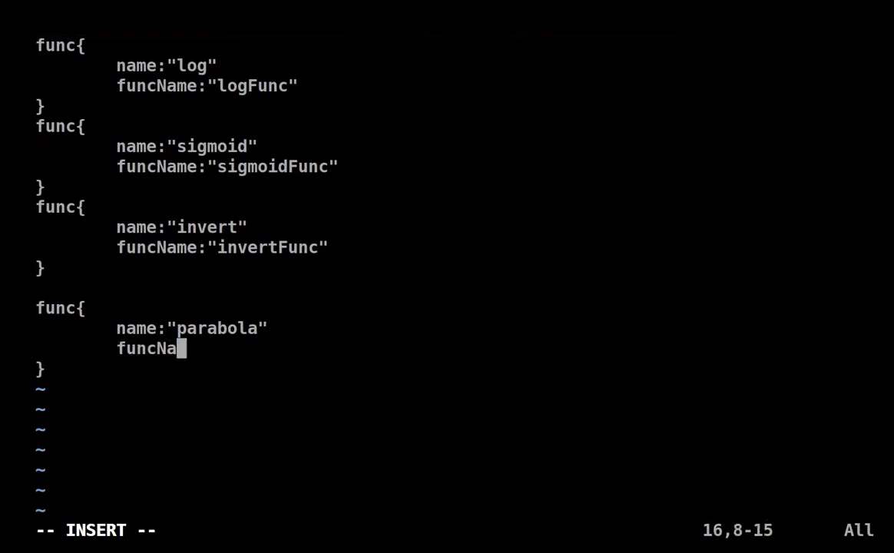
text(me:"")
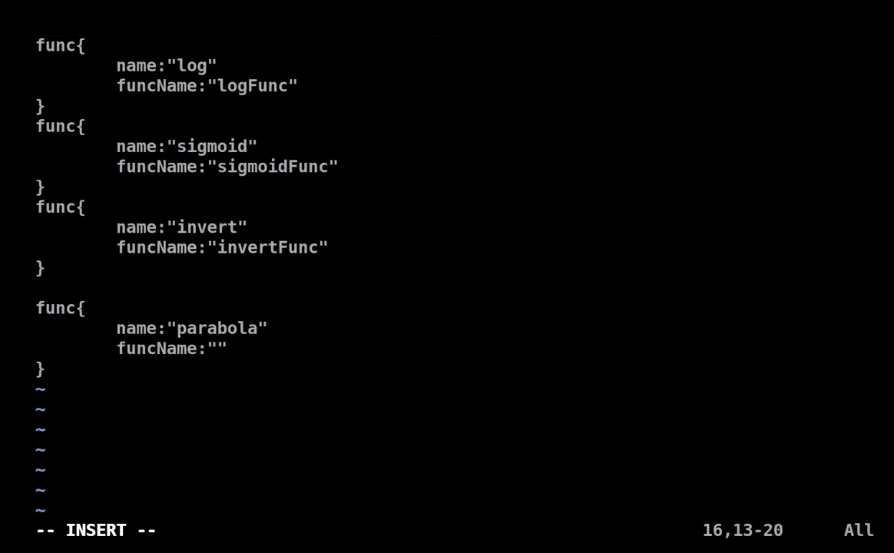
key(Left)
text(p)
key(BackSpace)
text(rParab)
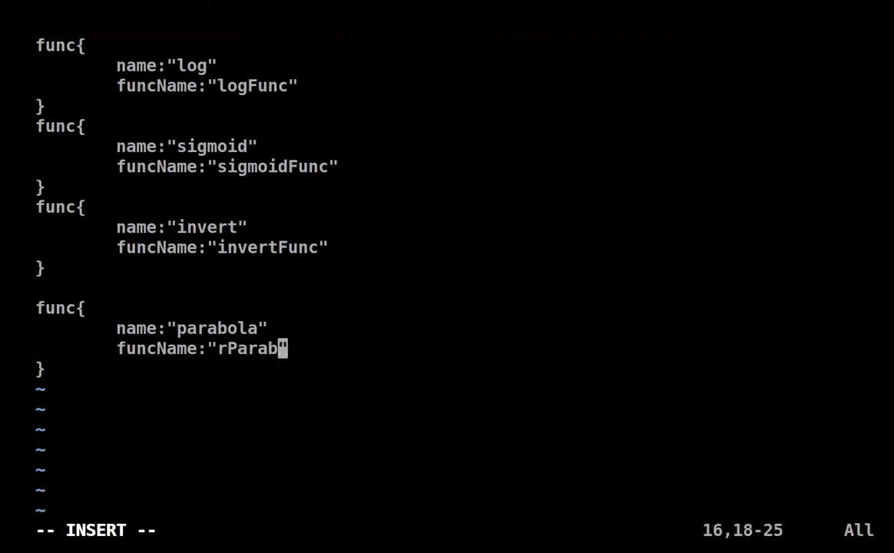
text(olaFun)
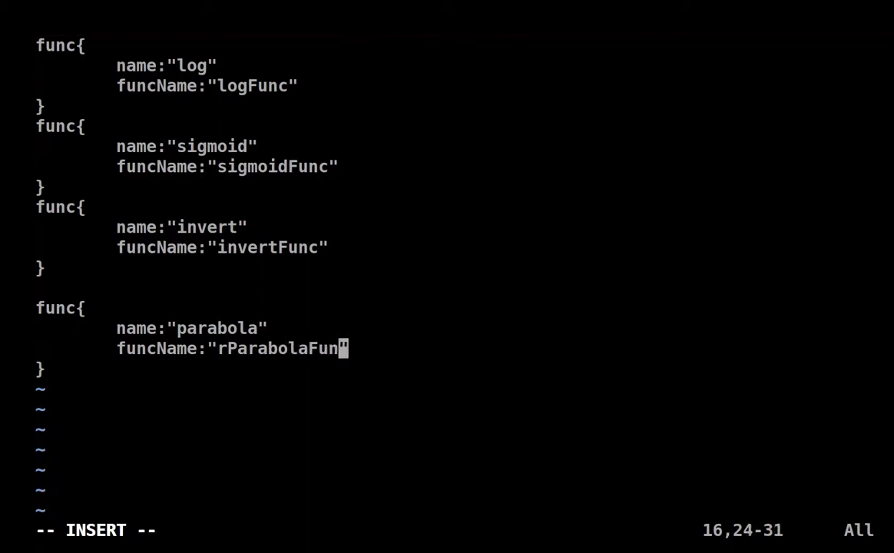
text(c)
key(Right)
key(Escape)
Step: Save with :wq, go up to the expresso root, and launch sh run_expresso.sh
text(:wq)
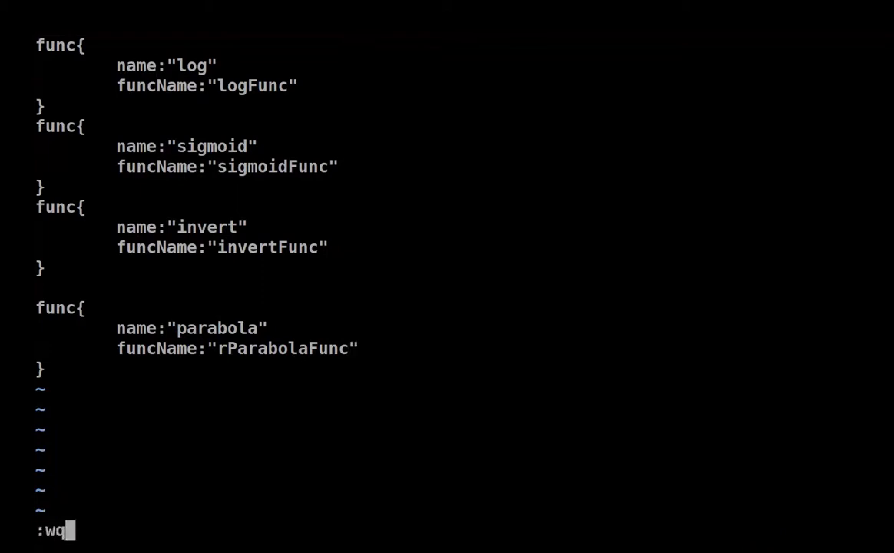
key(Return)
text(cd ../)
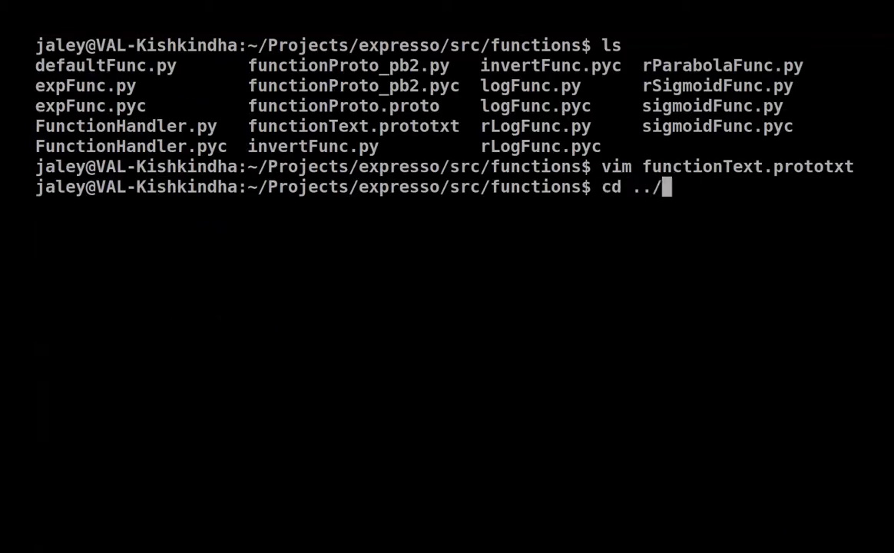
text(ma)
key(BackSpace)
key(BackSpace)
text(..)
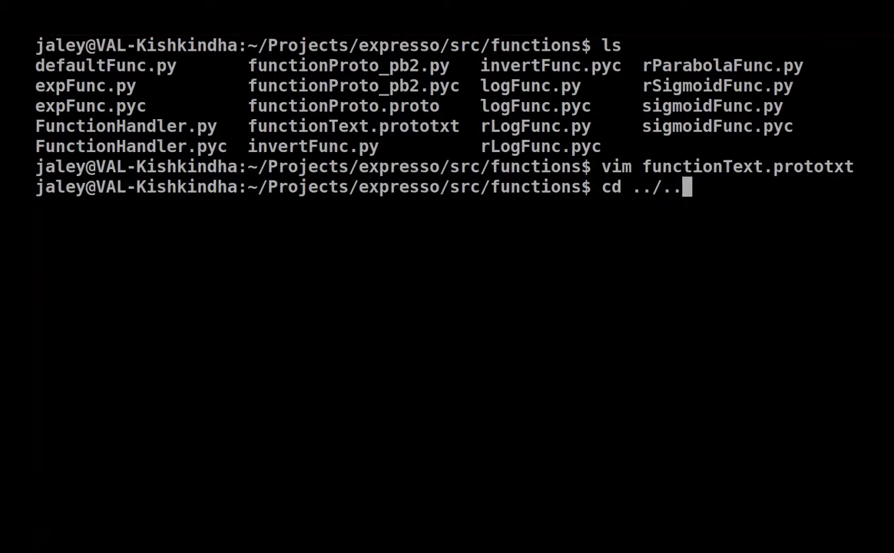
text(/)
key(Return)
text(sh )
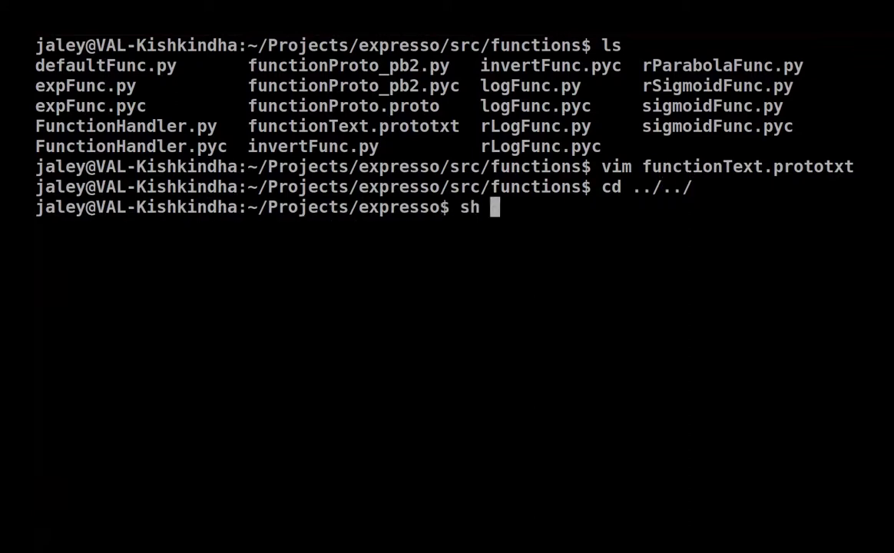
text(run_expresso.sh)
key(Return)
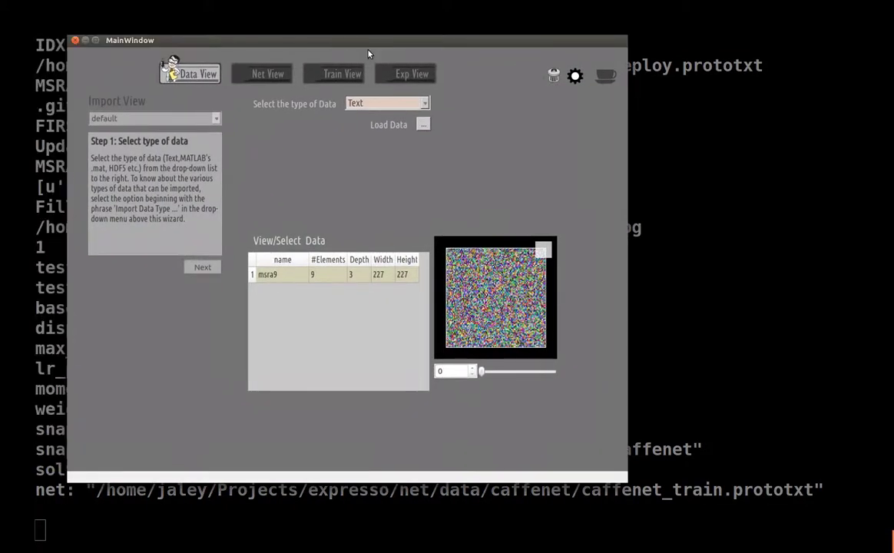
Step: In Exp View's deep network feature visualization, pick parabola and set parameter a to 4.8
click(399, 73)
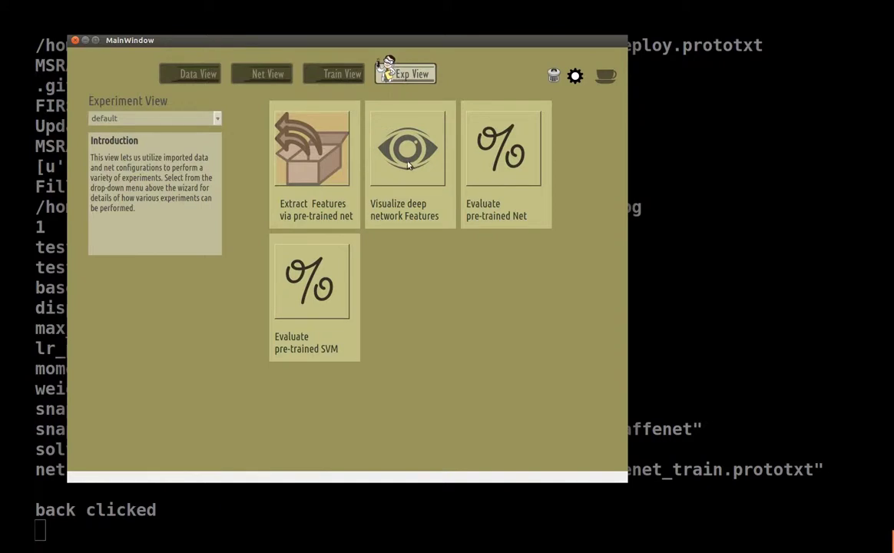
click(376, 151)
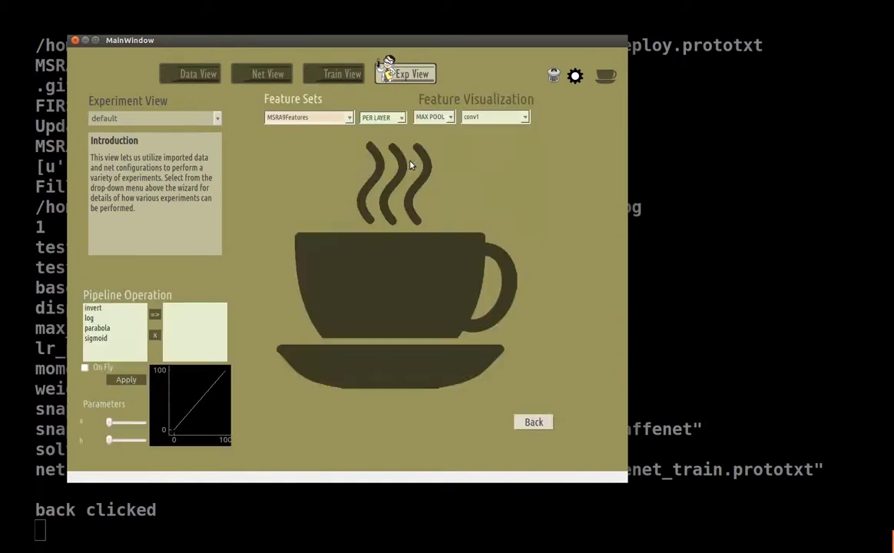
click(108, 339)
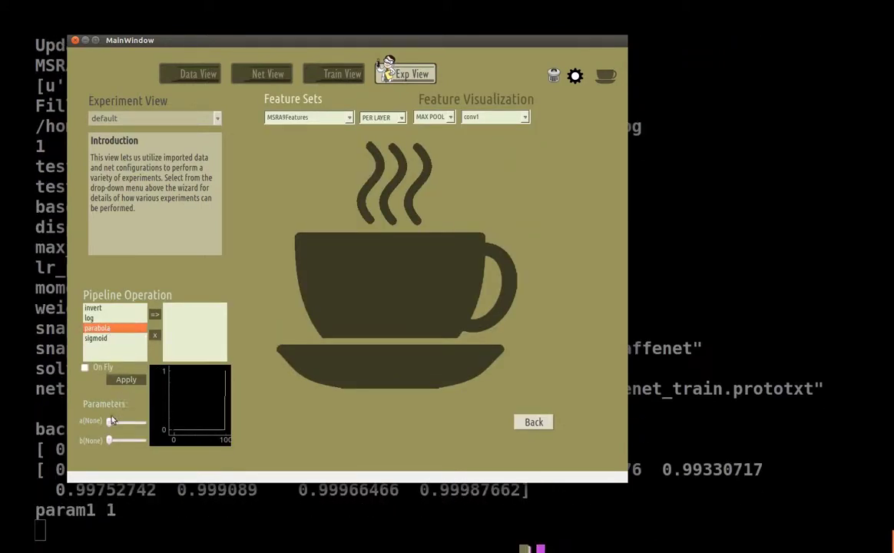
mouse_move(109, 422)
mouse_down()
mouse_move(115, 441)
mouse_move(131, 442)
mouse_move(115, 444)
mouse_move(120, 423)
mouse_move(107, 425)
mouse_move(119, 416)
mouse_move(113, 441)
mouse_up()
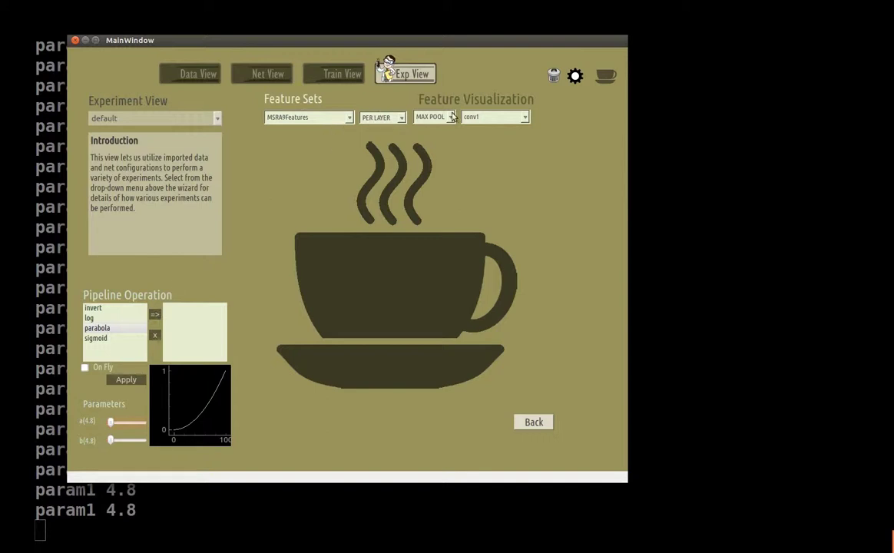
Step: Show pool1 maps, add parabola with a at 5.8 to the pipeline, apply it, then raise a
click(480, 117)
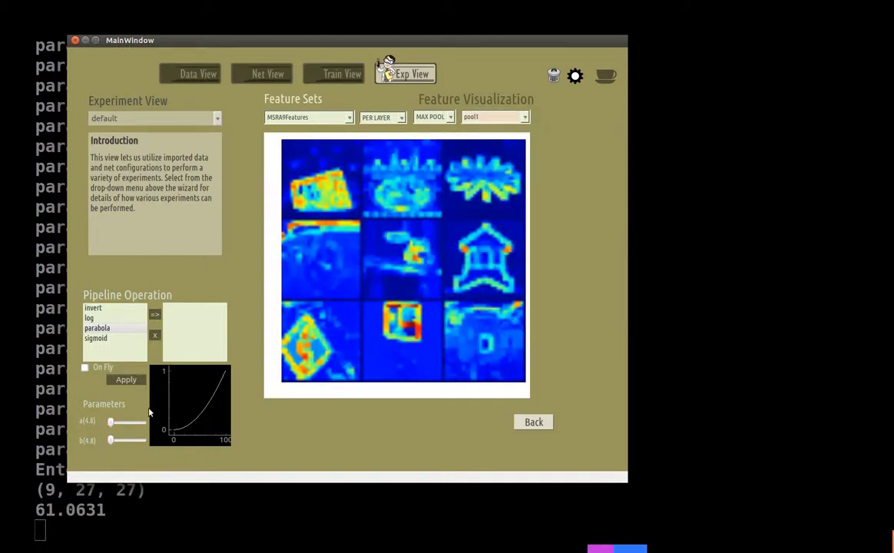
click(119, 329)
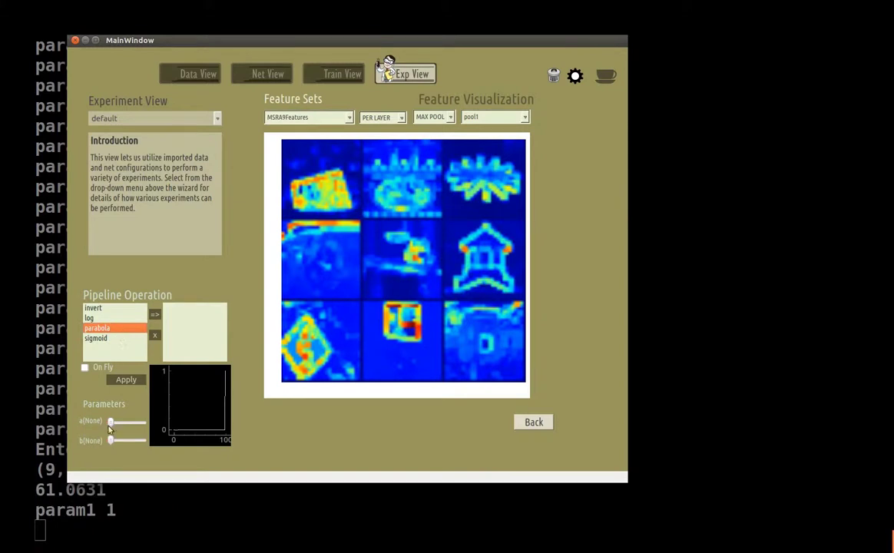
drag(112, 422, 116, 422)
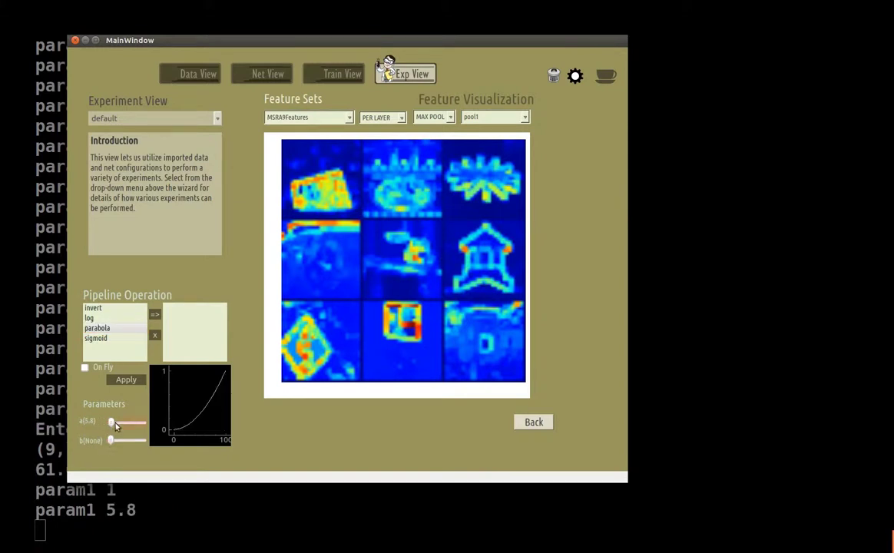
click(155, 315)
click(129, 381)
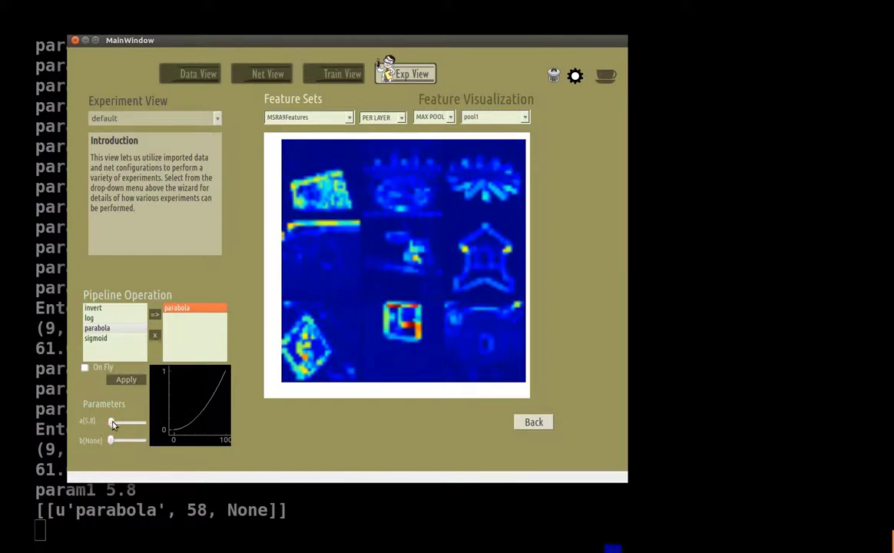
drag(111, 422, 116, 423)
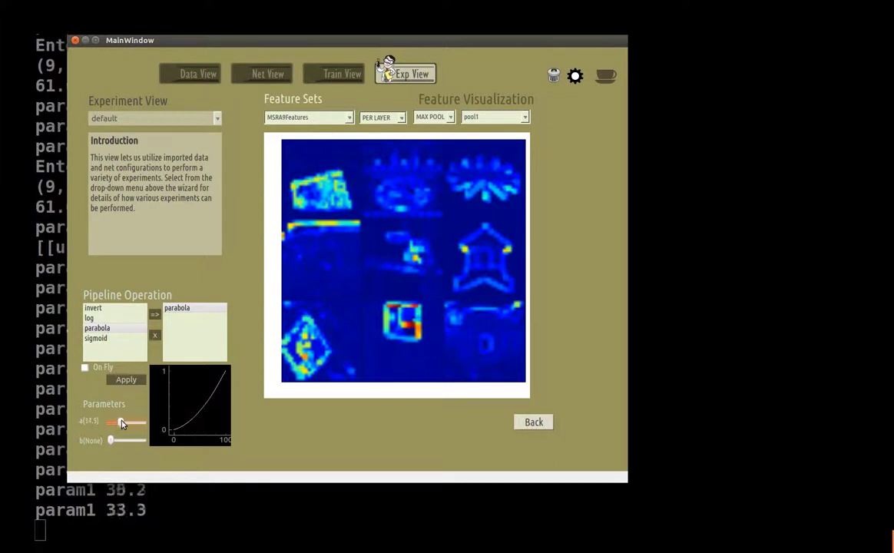